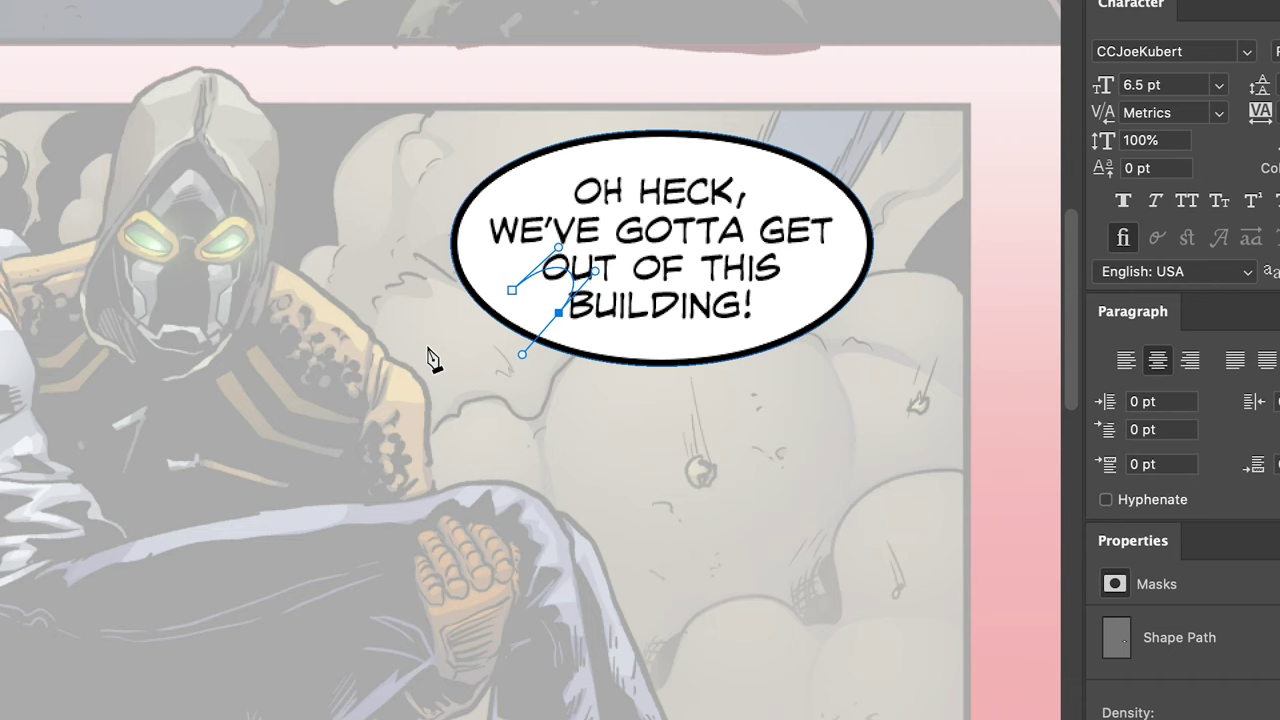
- Finish the balloon's tail with the Pen tool, its tip toward the hooded character, and adjust the tail's anchor points
left_click(430, 345)
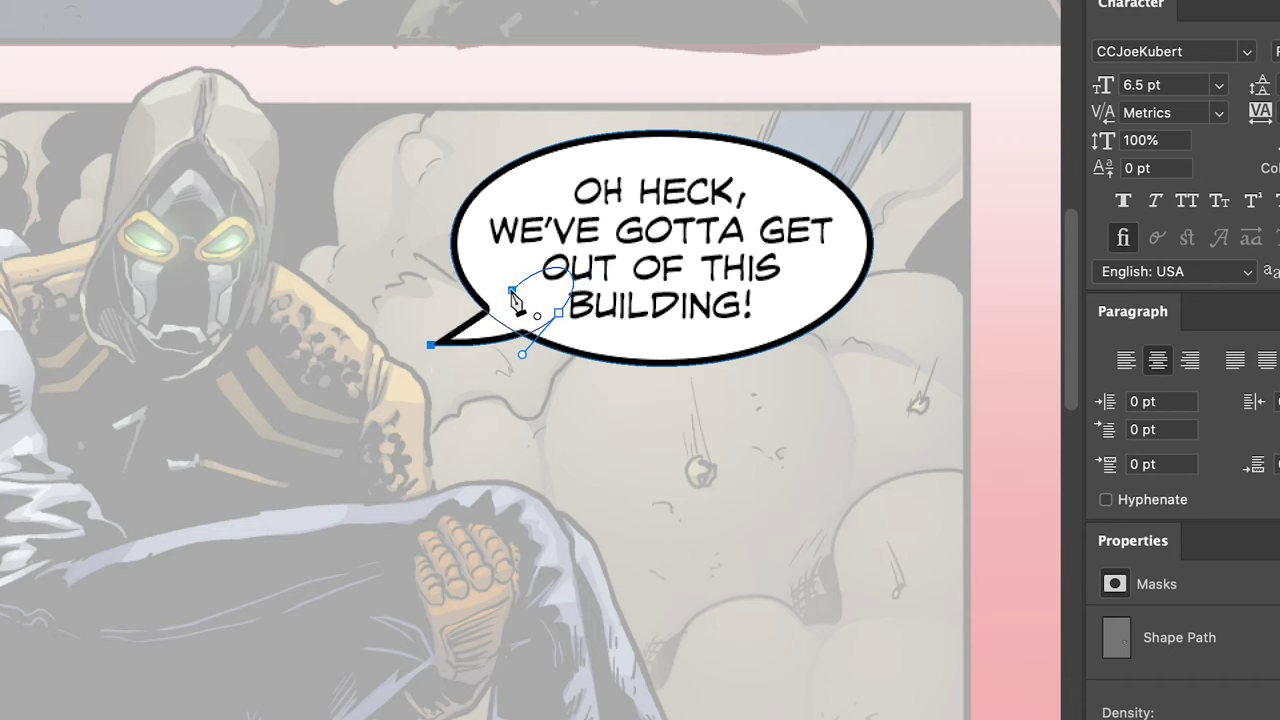
mouse_move(510, 291)
left_mouse_down()
mouse_move(557, 241)
mouse_move(514, 269)
mouse_move(554, 241)
mouse_move(562, 249)
left_mouse_up()
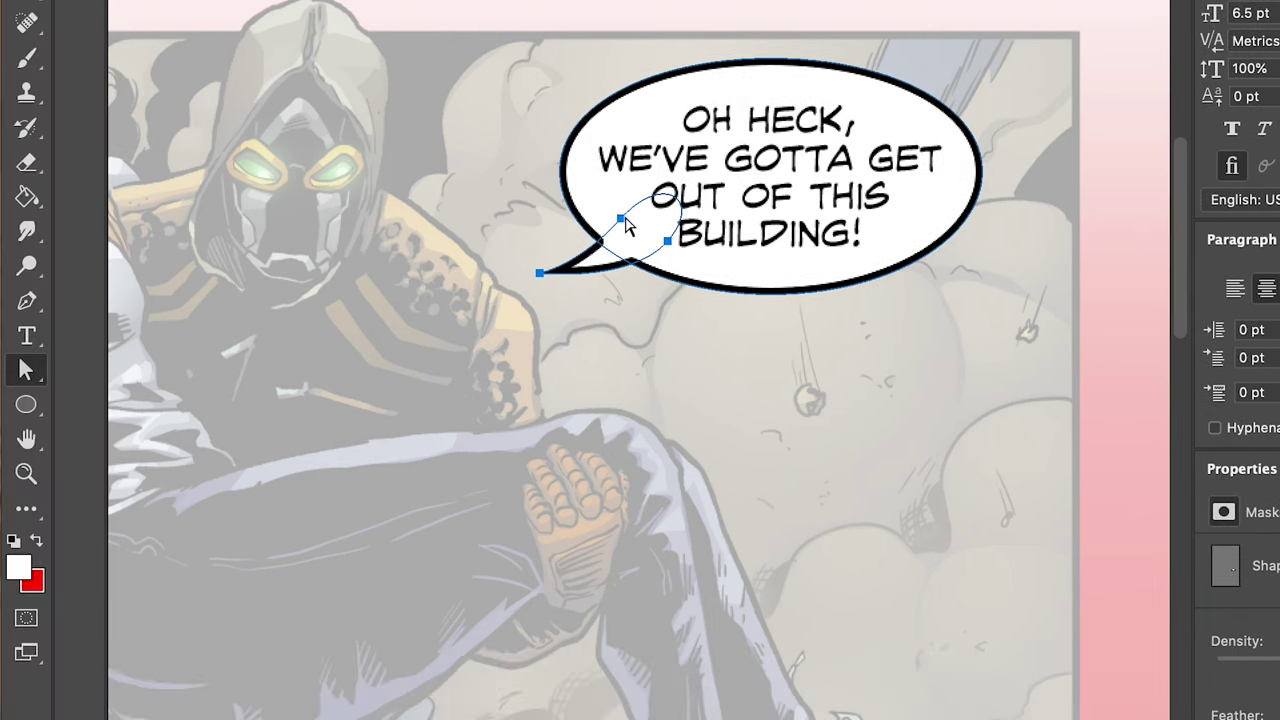
left_click(512, 290)
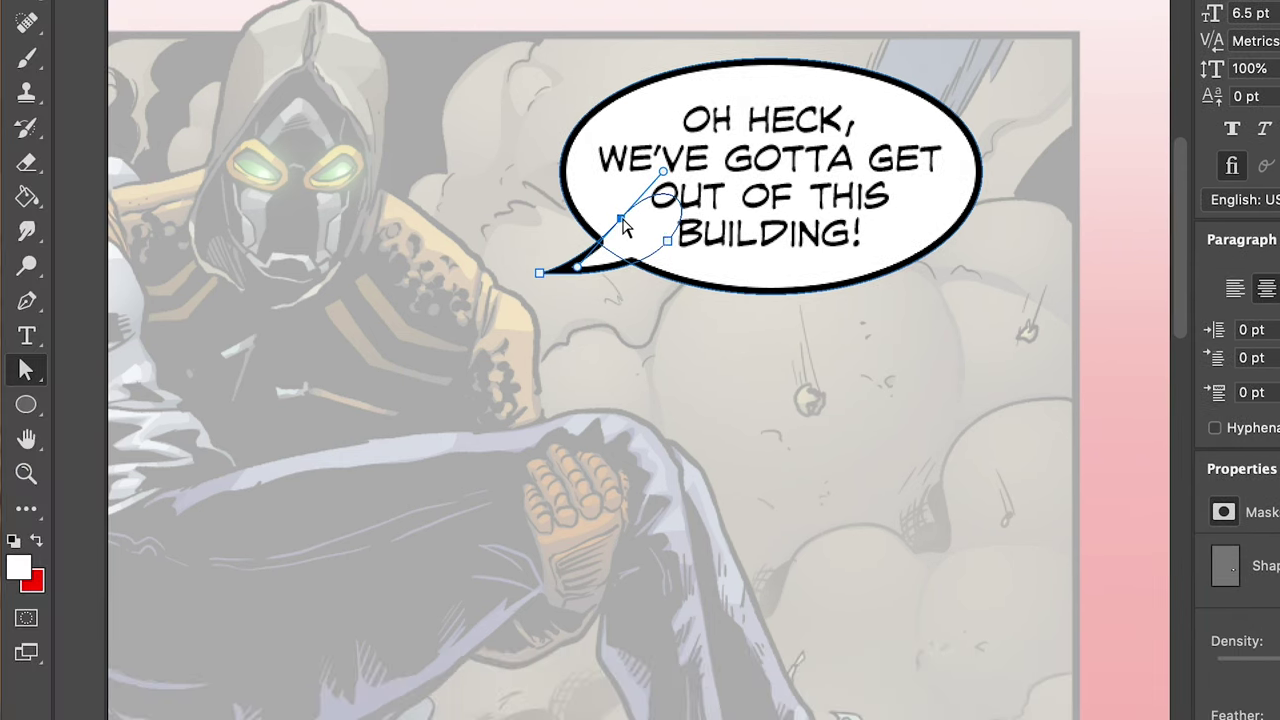
left_click(540, 273, "shift")
left_click(621, 218)
left_click_drag(622, 218, 623, 211)
left_click(668, 241)
left_click_drag(541, 273, 632, 213)
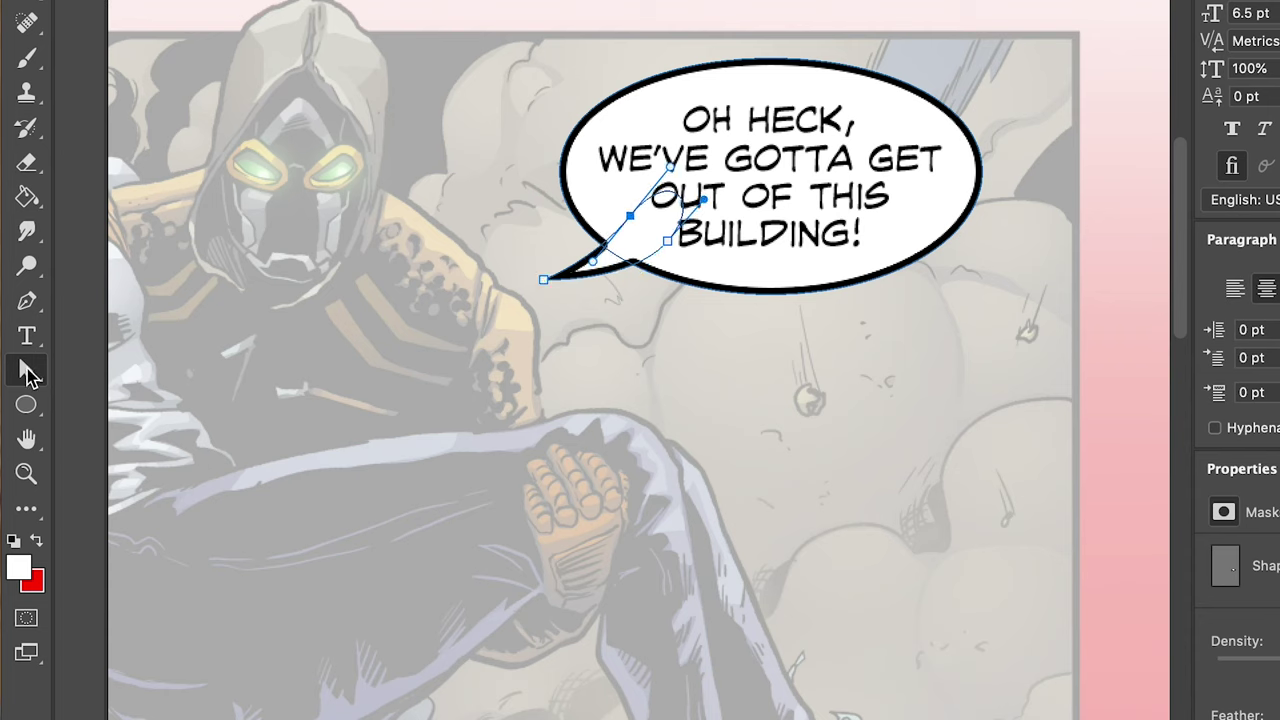
- Move the whole tail shape slightly up and to the left along the balloon's edge with the Path Selection tool
left_click(32, 372)
left_click(97, 368)
left_click_drag(690, 238, 655, 224)
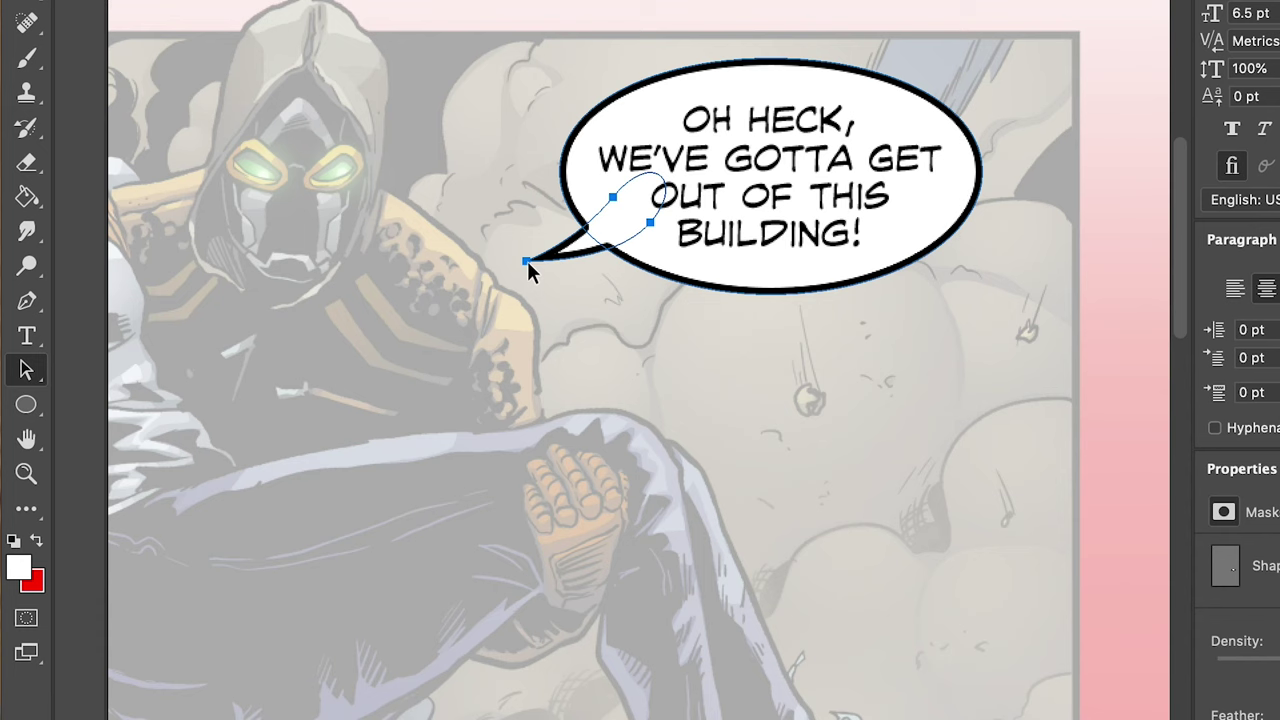
- Rotate the tail slightly clockwise with Free Transform and reposition it so its base stays inside the balloon
key("ctrl+t")
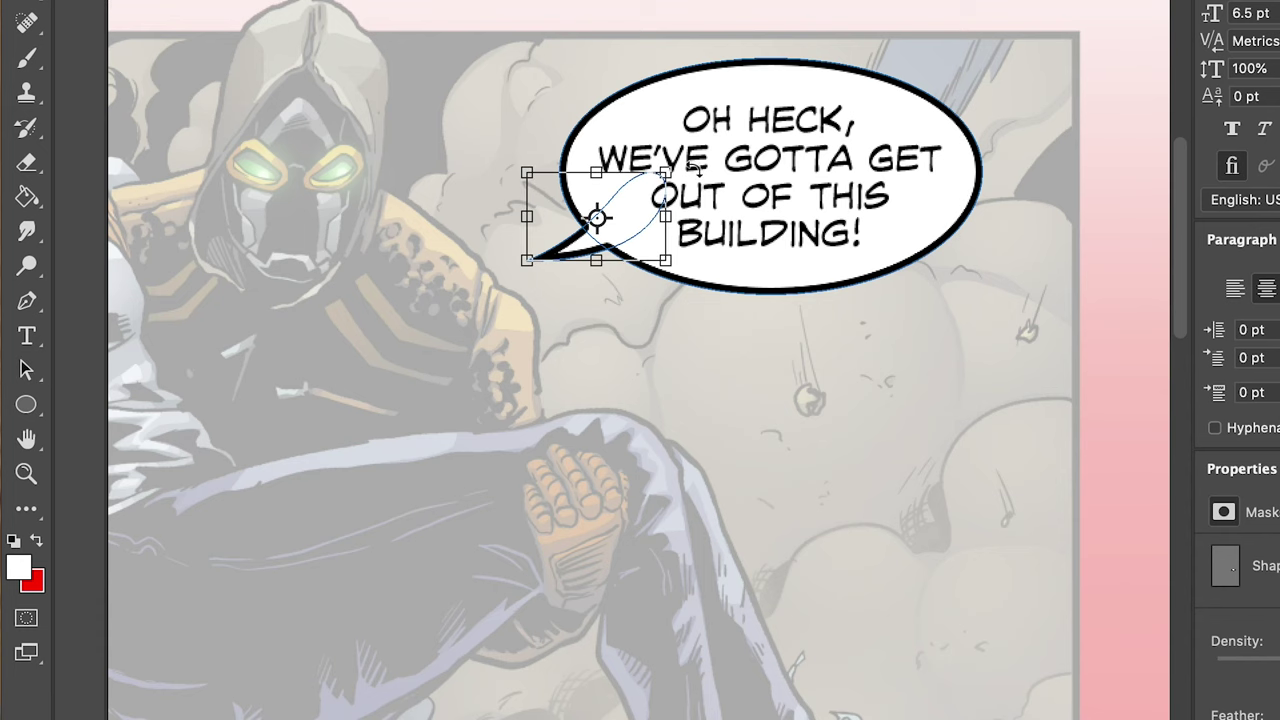
left_click_drag(729, 173, 733, 185)
left_click_drag(634, 213, 637, 213)
left_click_drag(730, 198, 731, 209)
left_click_drag(631, 220, 636, 214)
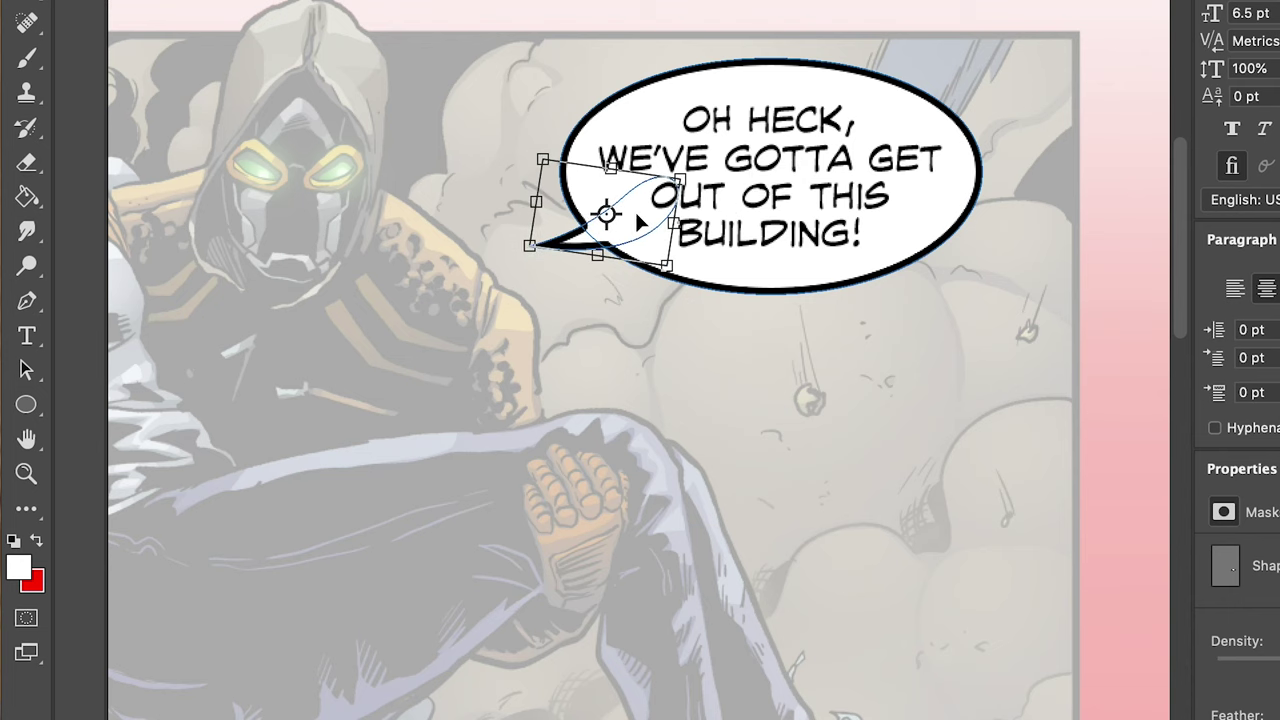
key("Return")
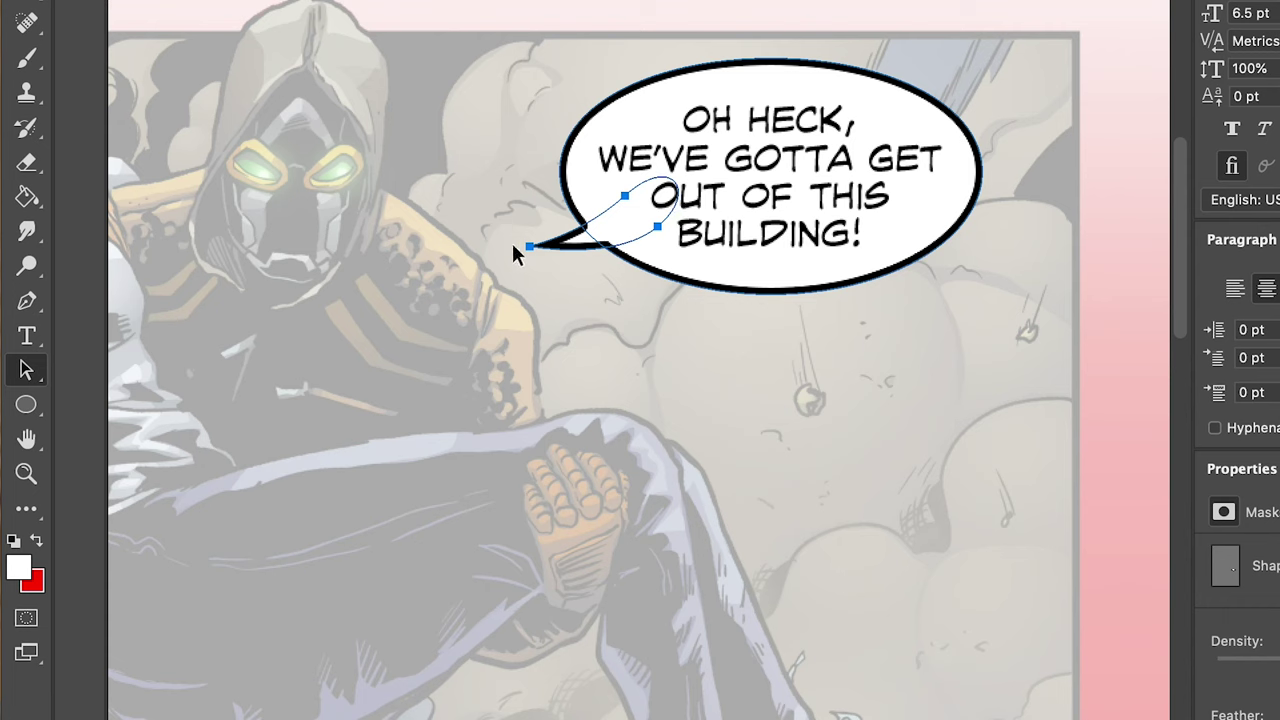
left_click_drag(660, 229, 626, 227)
key("super+z")
key("v")
left_click_drag(745, 185, 724, 184)
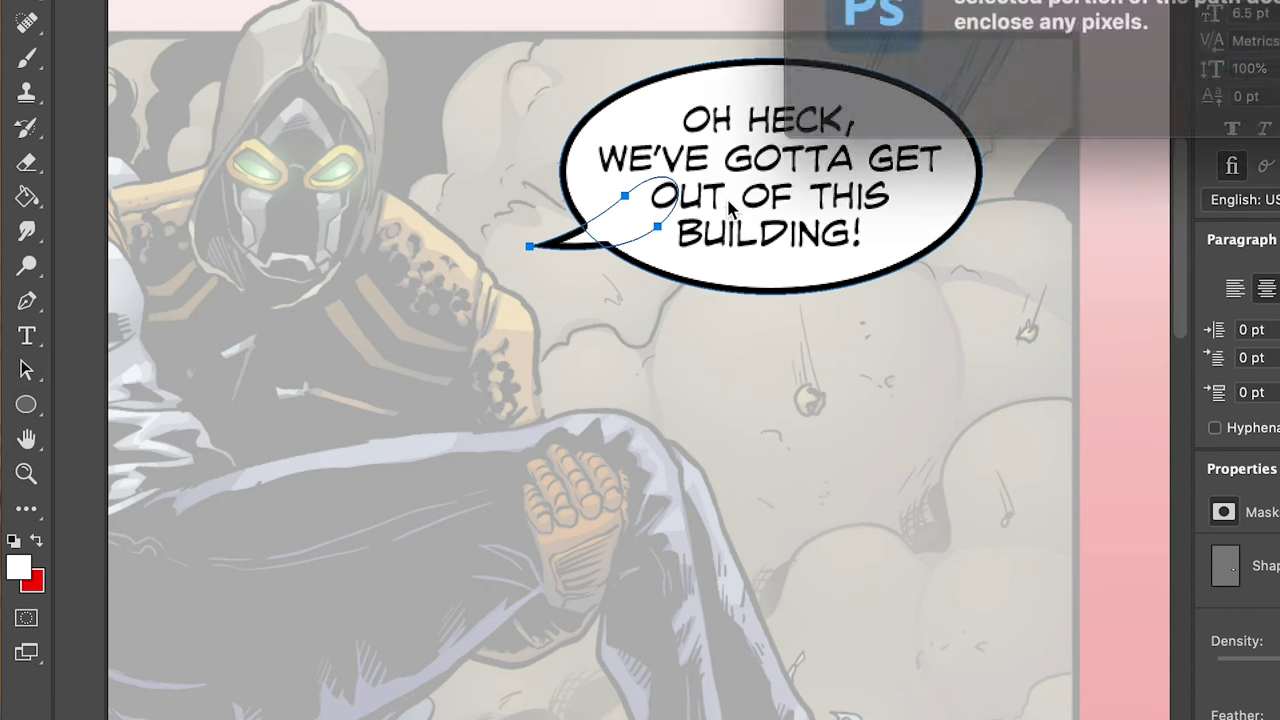
left_click(1272, 84)
key("ctrl+t")
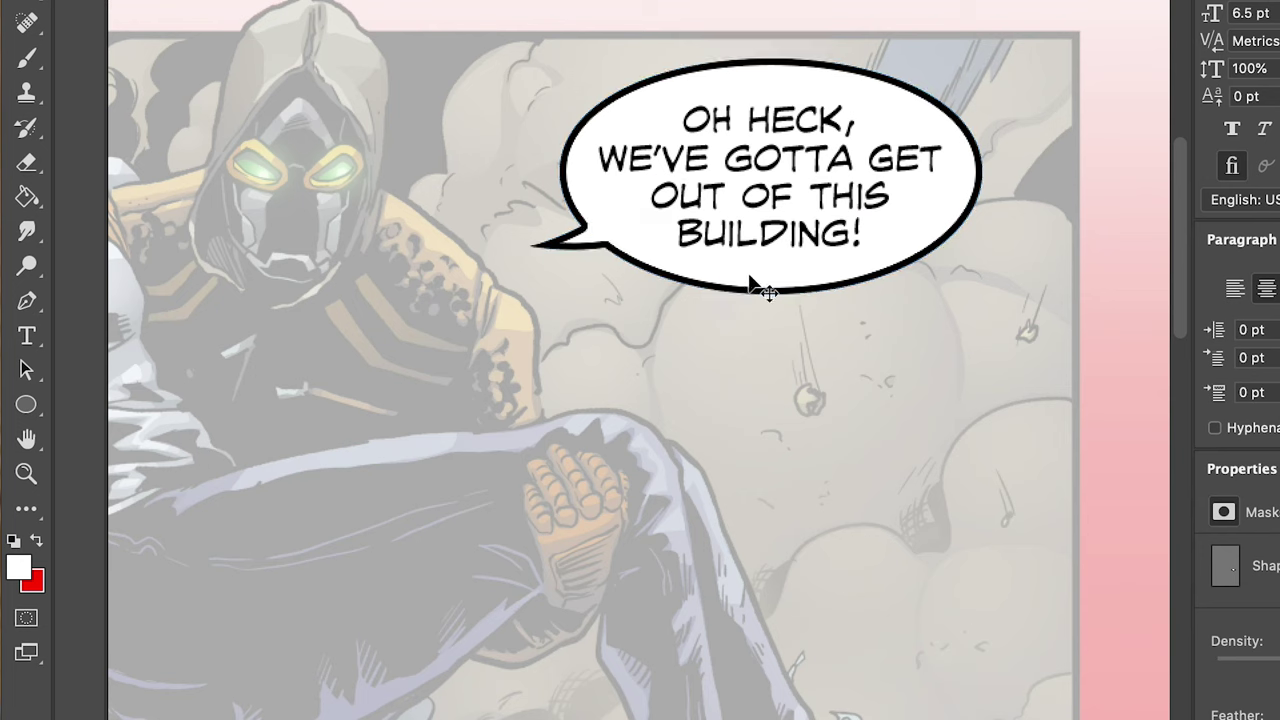
left_click_drag(1018, 18, 1024, 155)
key("Escape")
key("a")
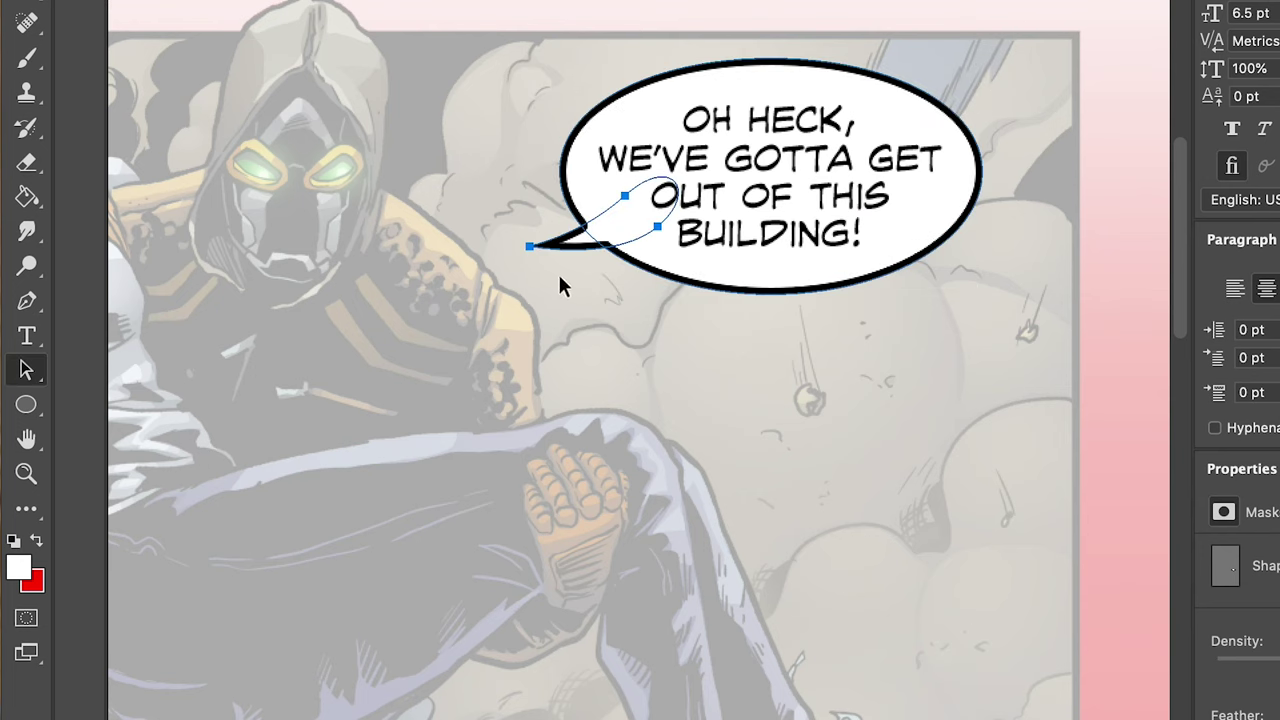
key("ctrl+t")
left_click_drag(782, 114, 794, 190)
key("Escape")
- Try to stretch the tail's tip to the hooded character's mouth and reshape its curve, and undo those changes
left_click(529, 247)
left_click_drag(529, 247, 341, 247)
left_click_drag(615, 253, 499, 257)
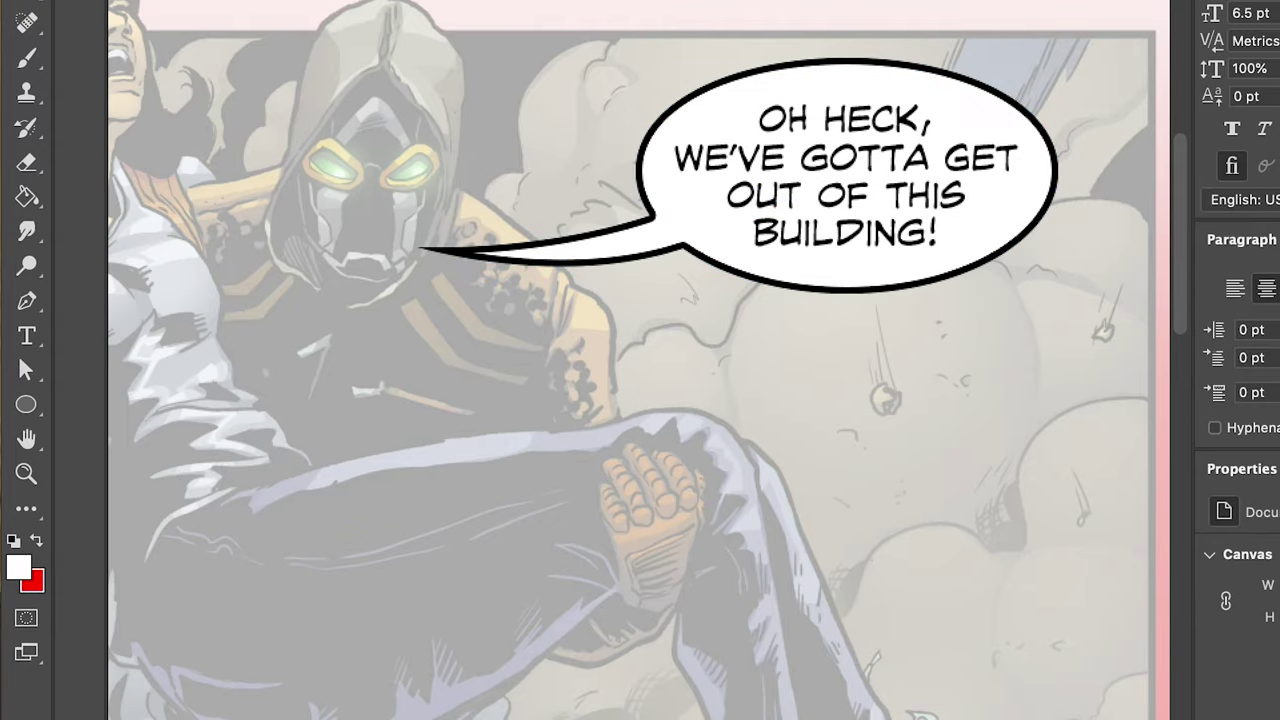
left_click(748, 280)
key("super+z")
key("super+z")
key("super+z")
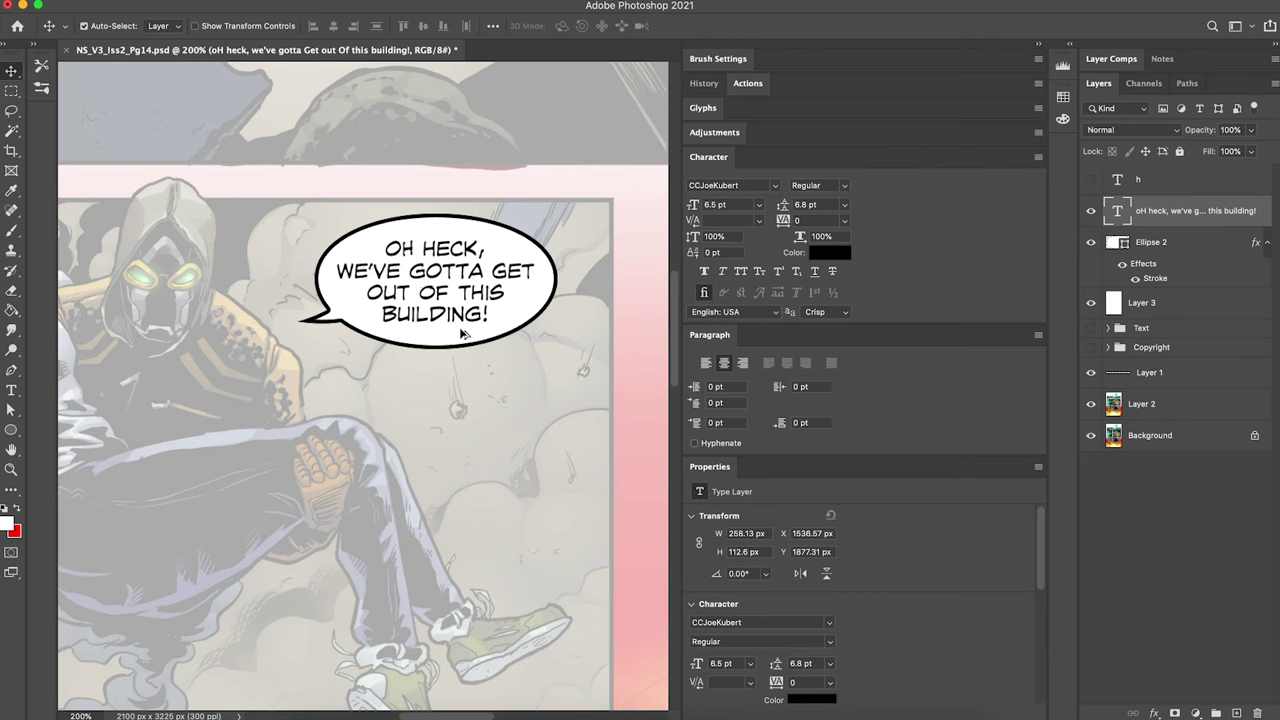
- Duplicate the dialogue text below the balloon and replace the copy's text with "like," and "NOW!" on two lines
left_click_drag(435, 293, 521, 395)
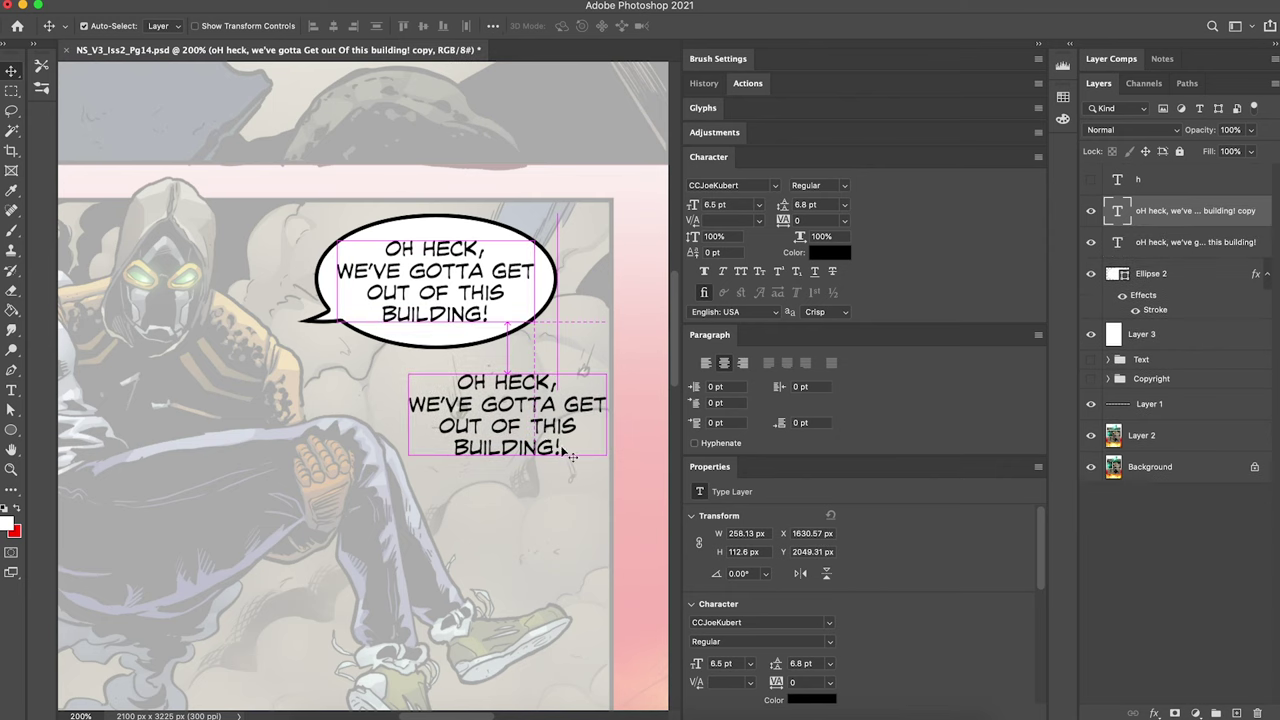
key("r")
key("t")
left_click(517, 409)
key("ctrl+a")
type("like,")
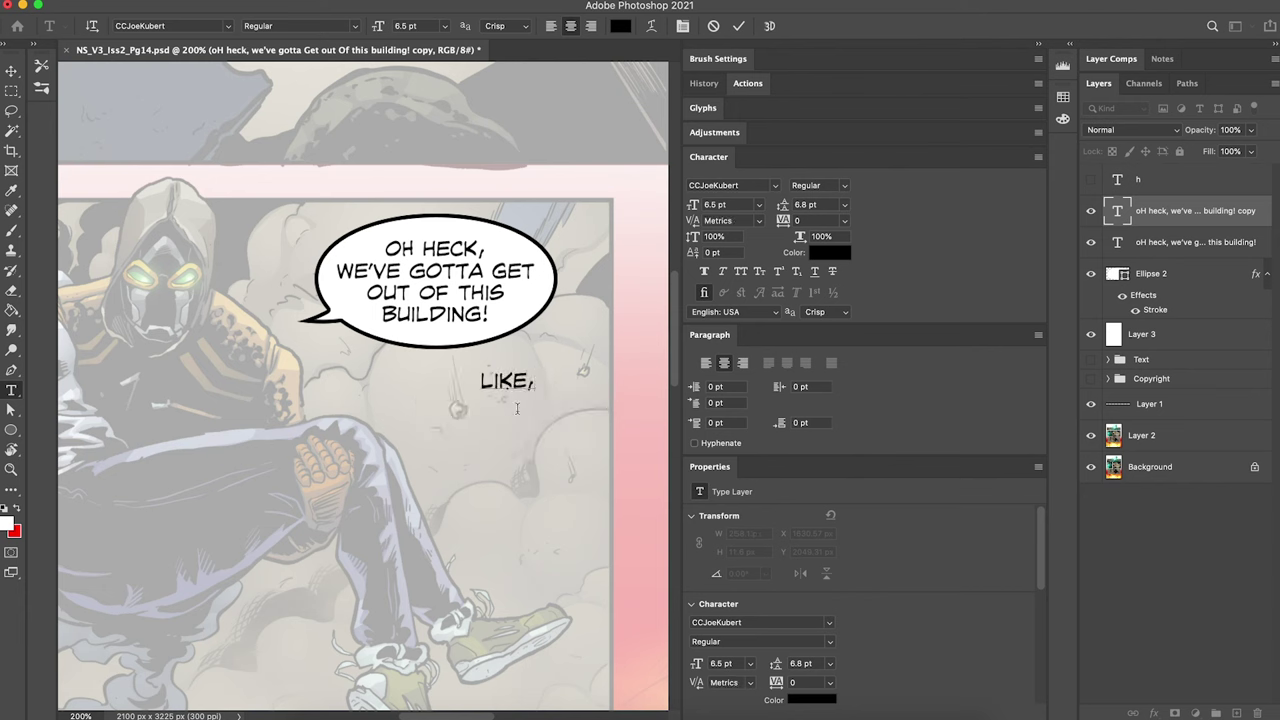
key("Return")
type("NOW!")
key("ctrl+Return")
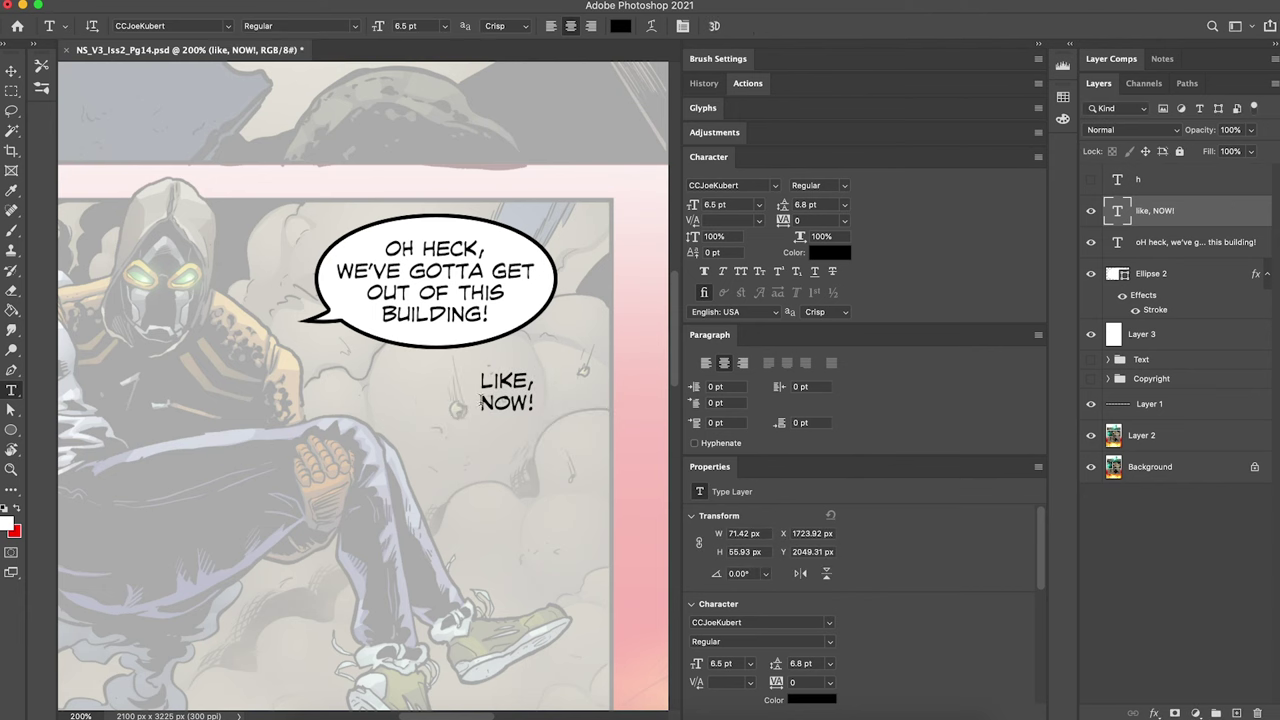
- Set the word "NOW!" in the new text to the Bold Italic font style
left_click_drag(481, 400, 535, 407)
left_click(314, 30)
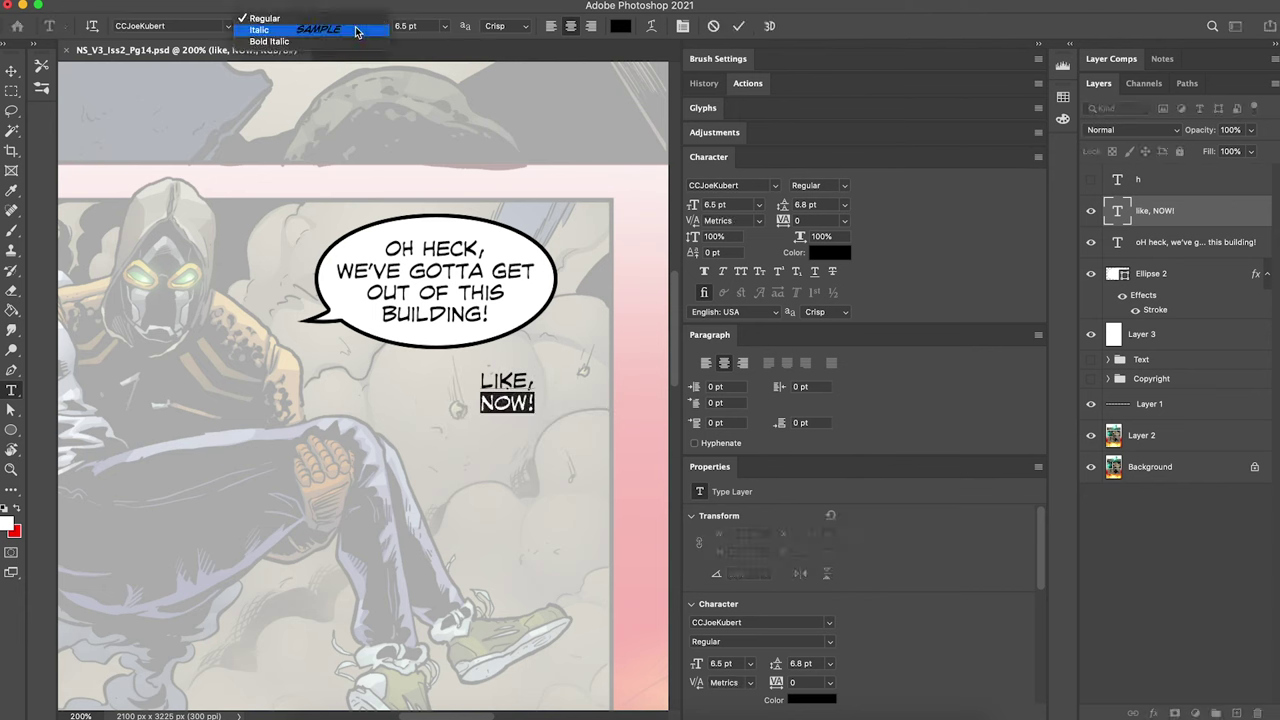
left_click(357, 40)
key("ctrl+Return")
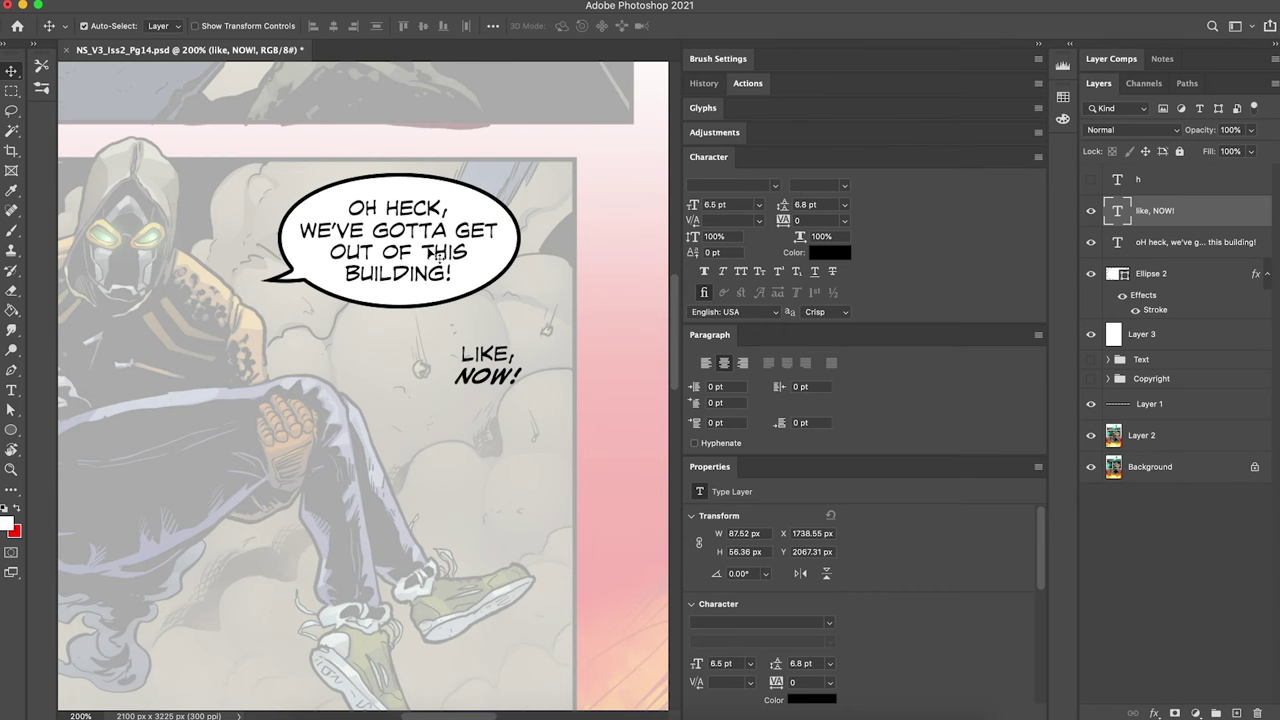
- Copy the balloon's ellipse path down behind the "LIKE, NOW!" text and delete the copy
left_click(408, 302)
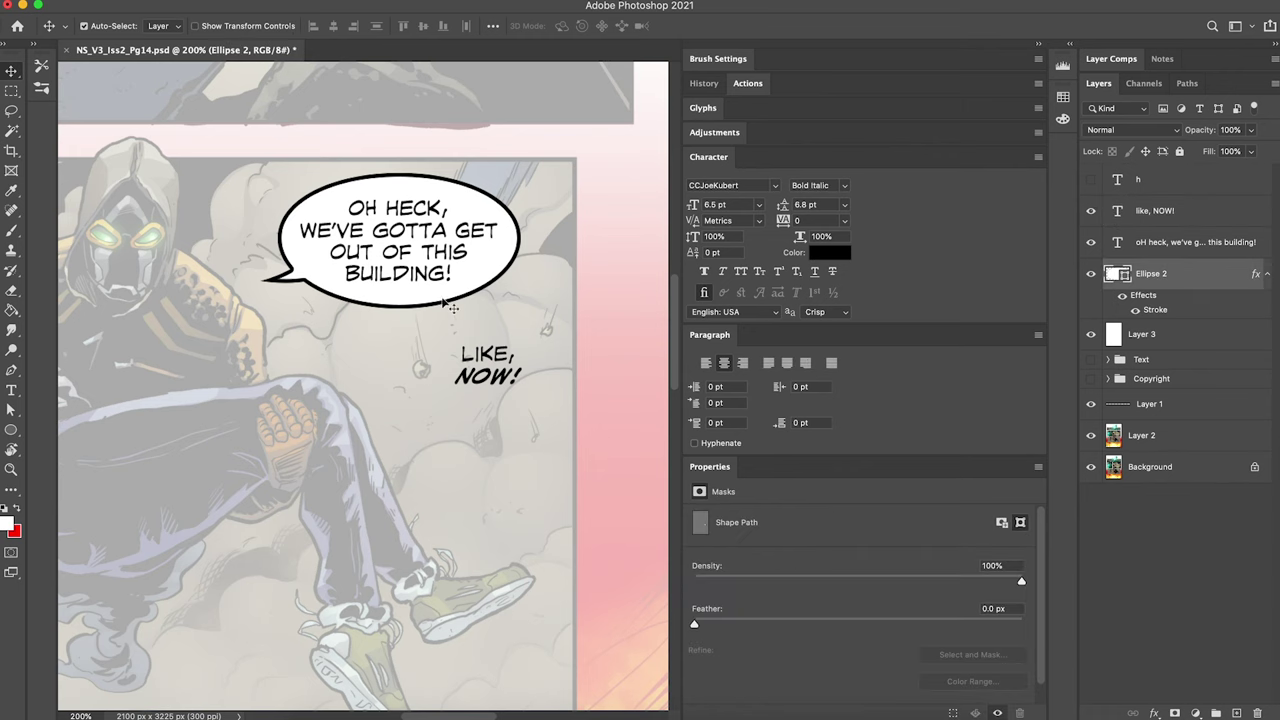
key("a")
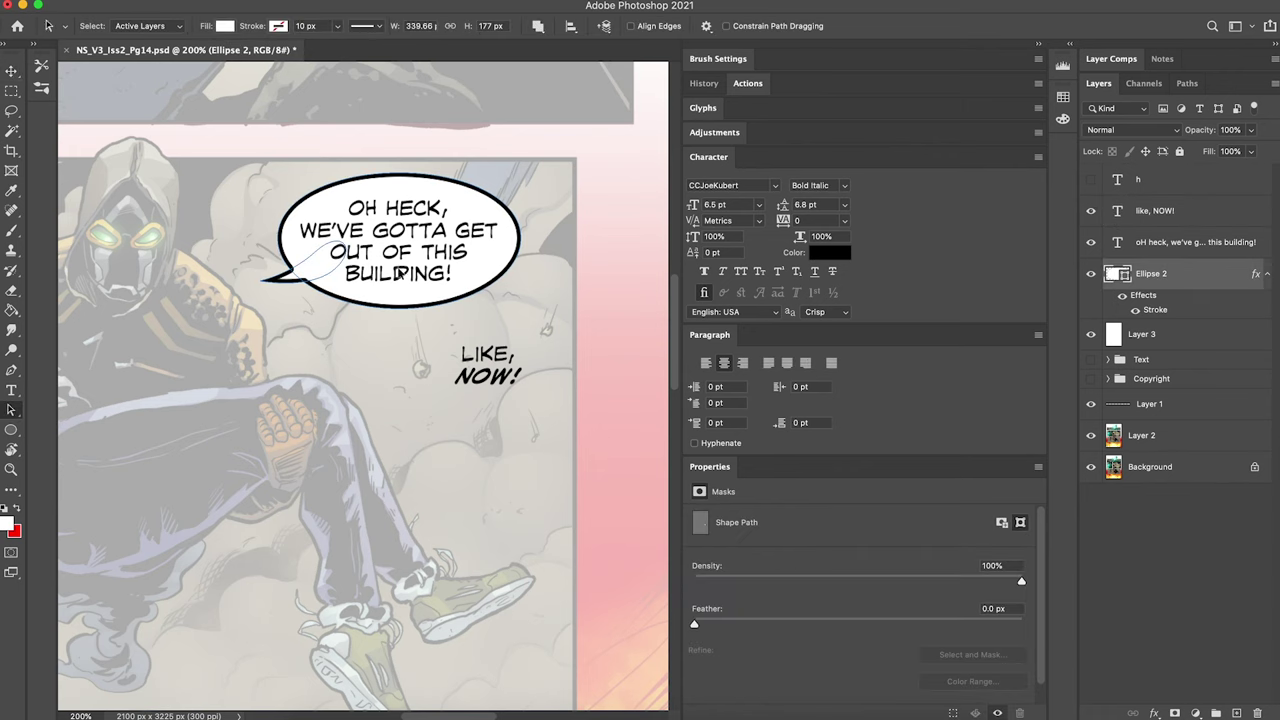
right_click(13, 409)
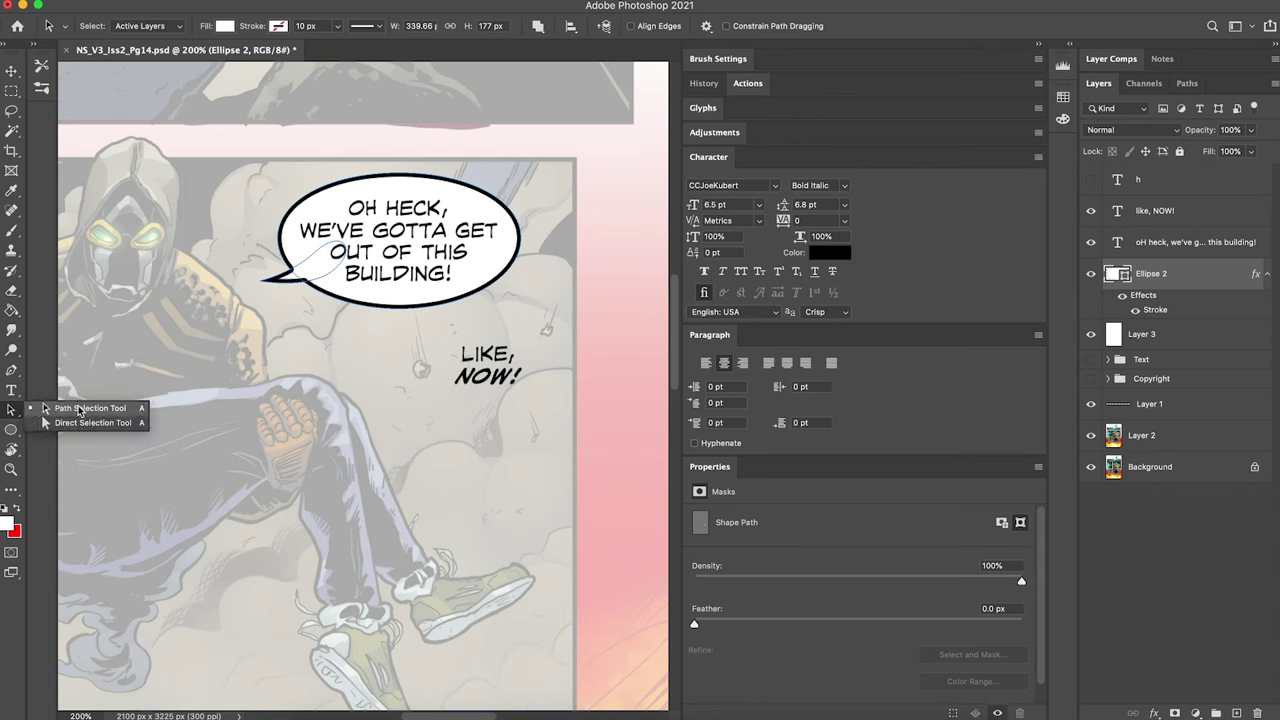
left_click(80, 409)
right_click(13, 409)
left_click(95, 410)
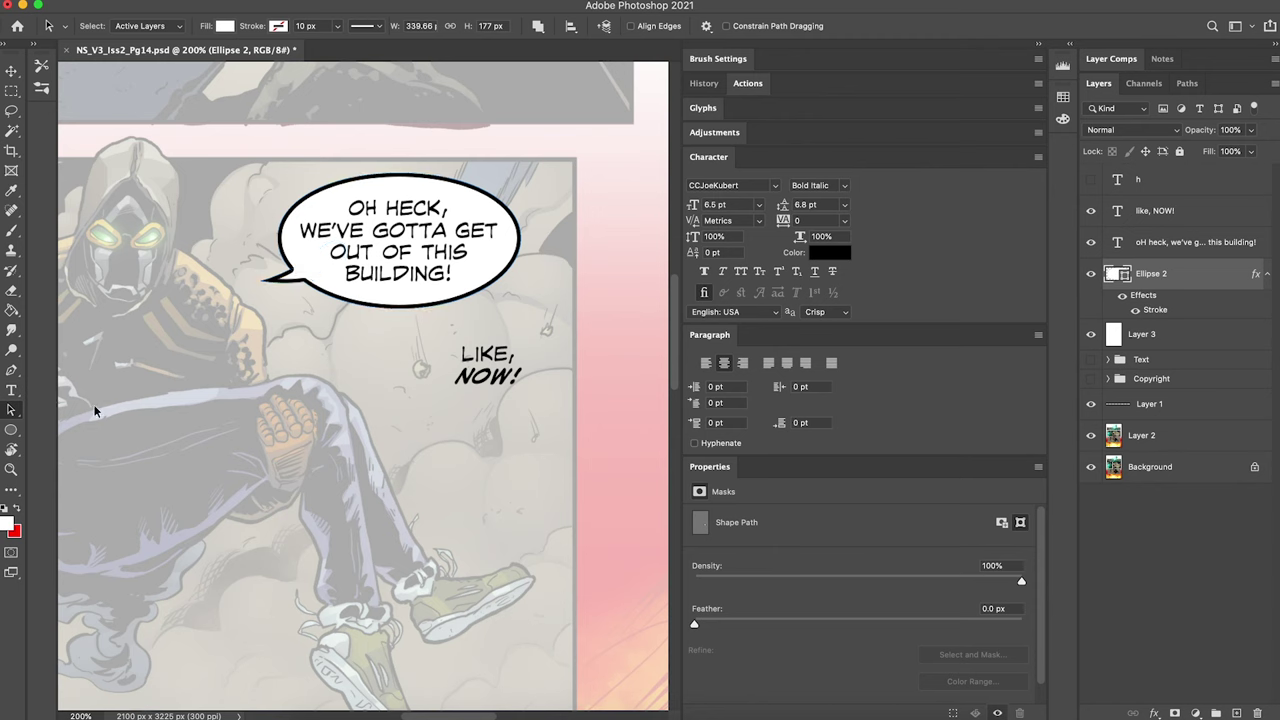
left_click(400, 308)
left_click_drag(410, 272, 498, 425)
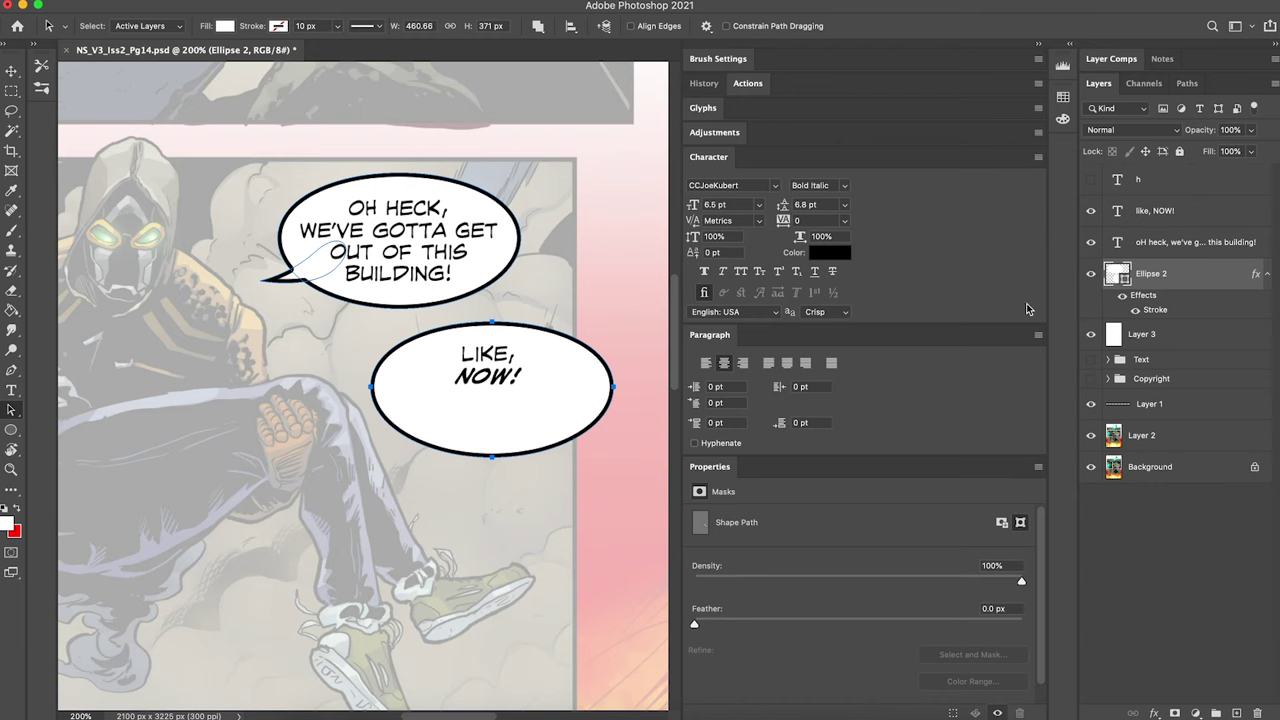
key("Delete")
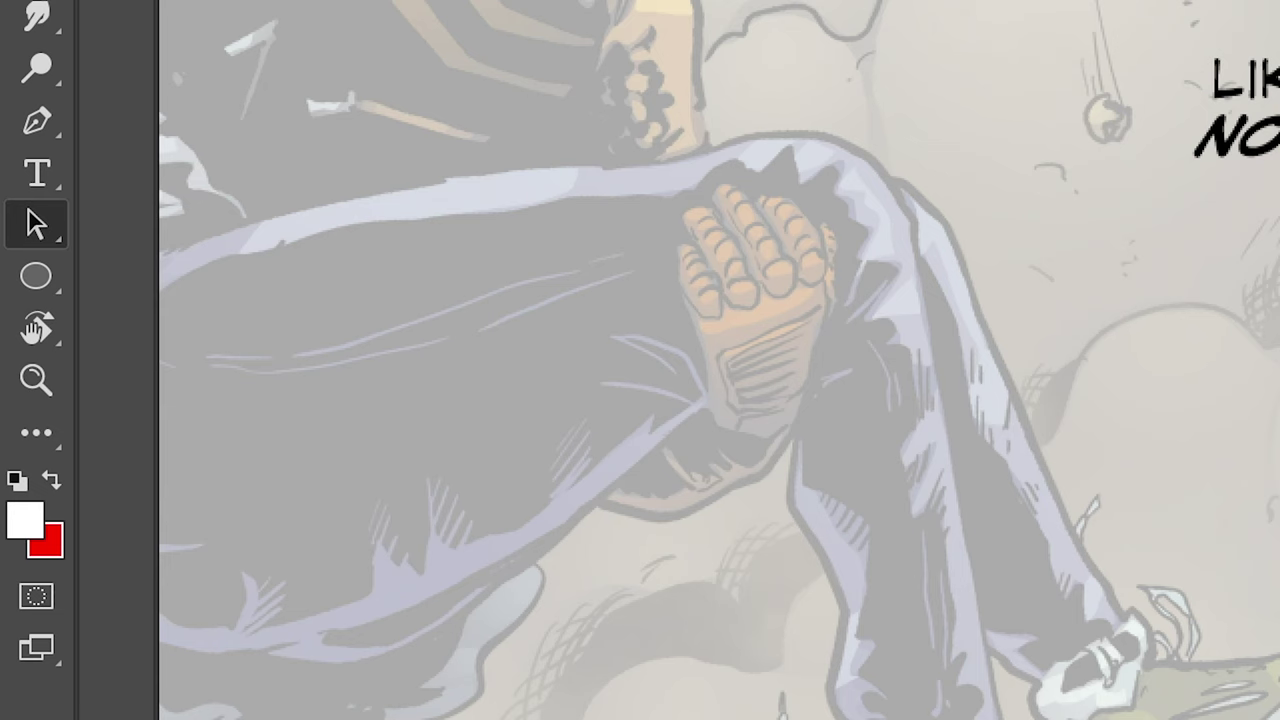
- Draw an ellipse about 140 by 120 px around "LIKE, NOW!" in the balloon's shape layer using Combine Shapes, and centre it on the text
left_click(37, 277)
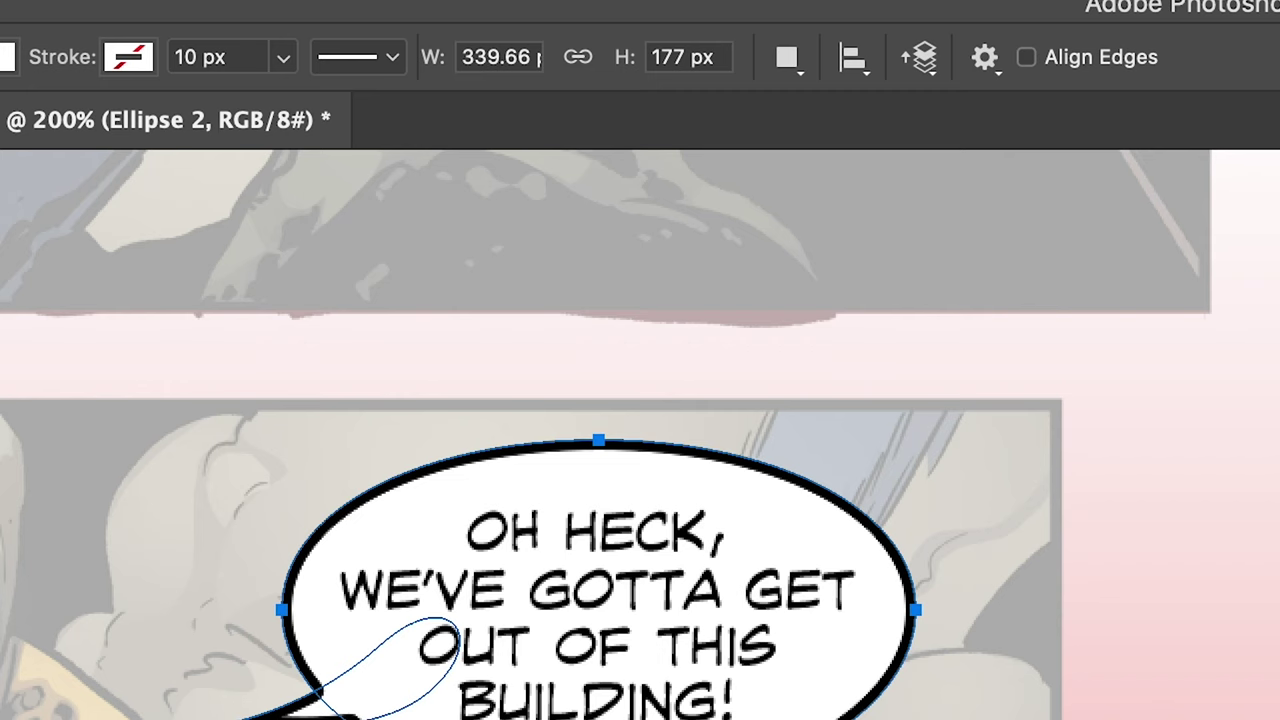
left_click(786, 58)
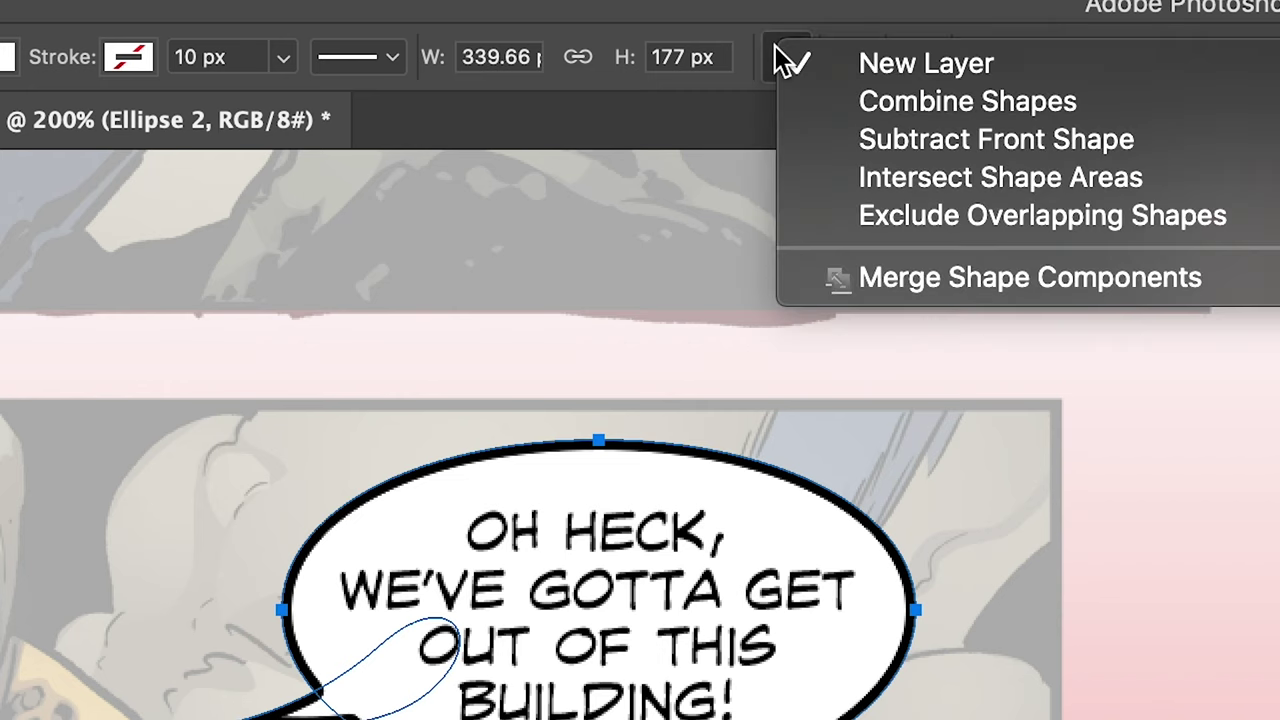
left_click(938, 100)
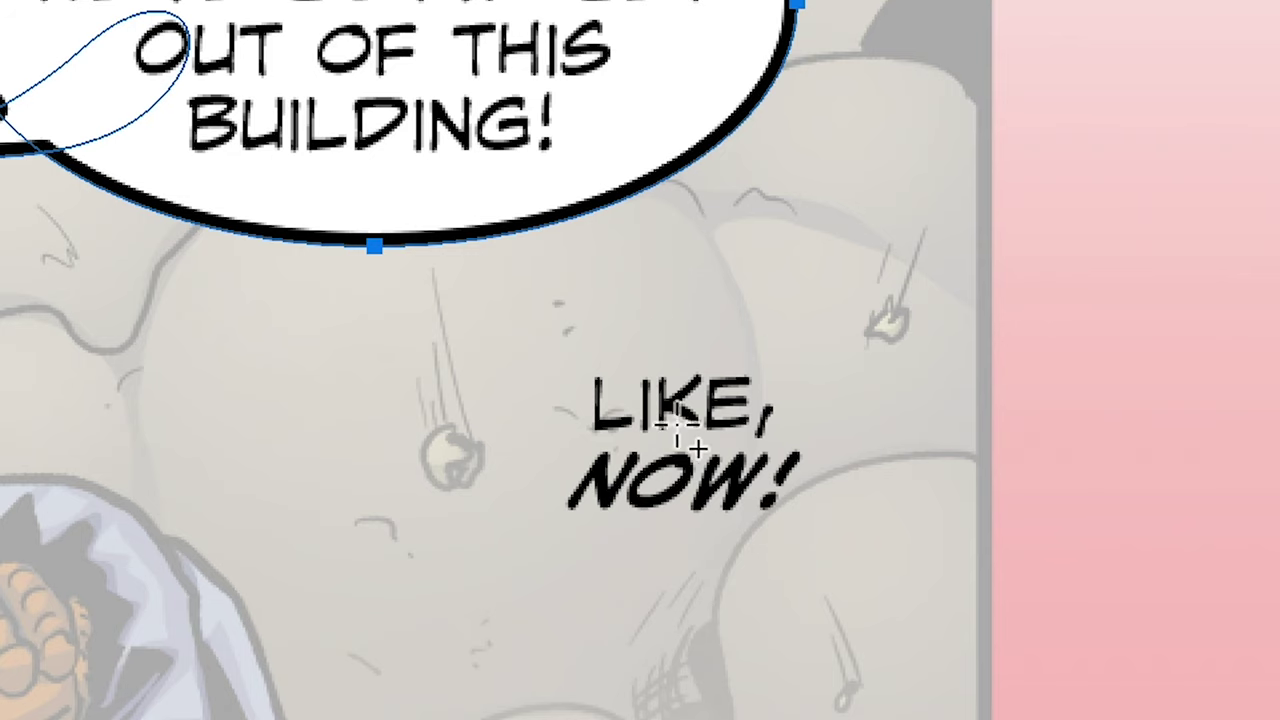
left_click_drag(678, 445, 859, 600)
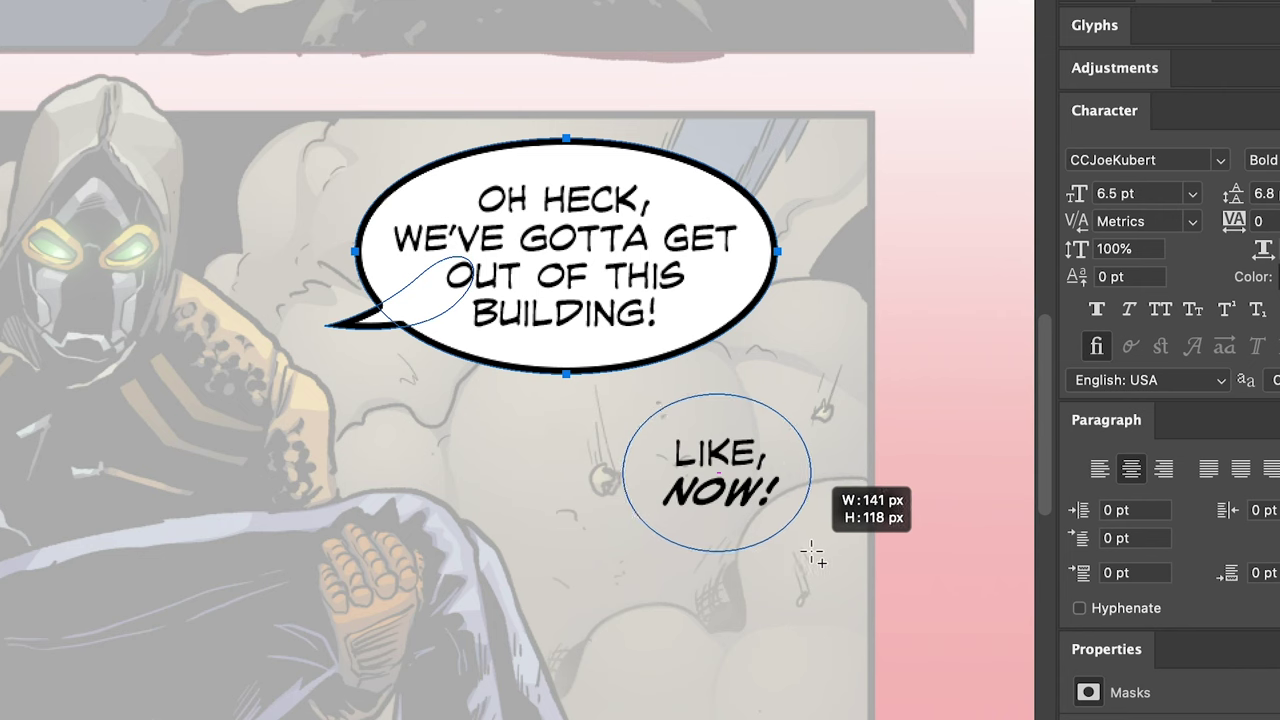
left_click_drag(810, 551, 766, 536)
key("a")
left_click_drag(762, 522, 762, 526)
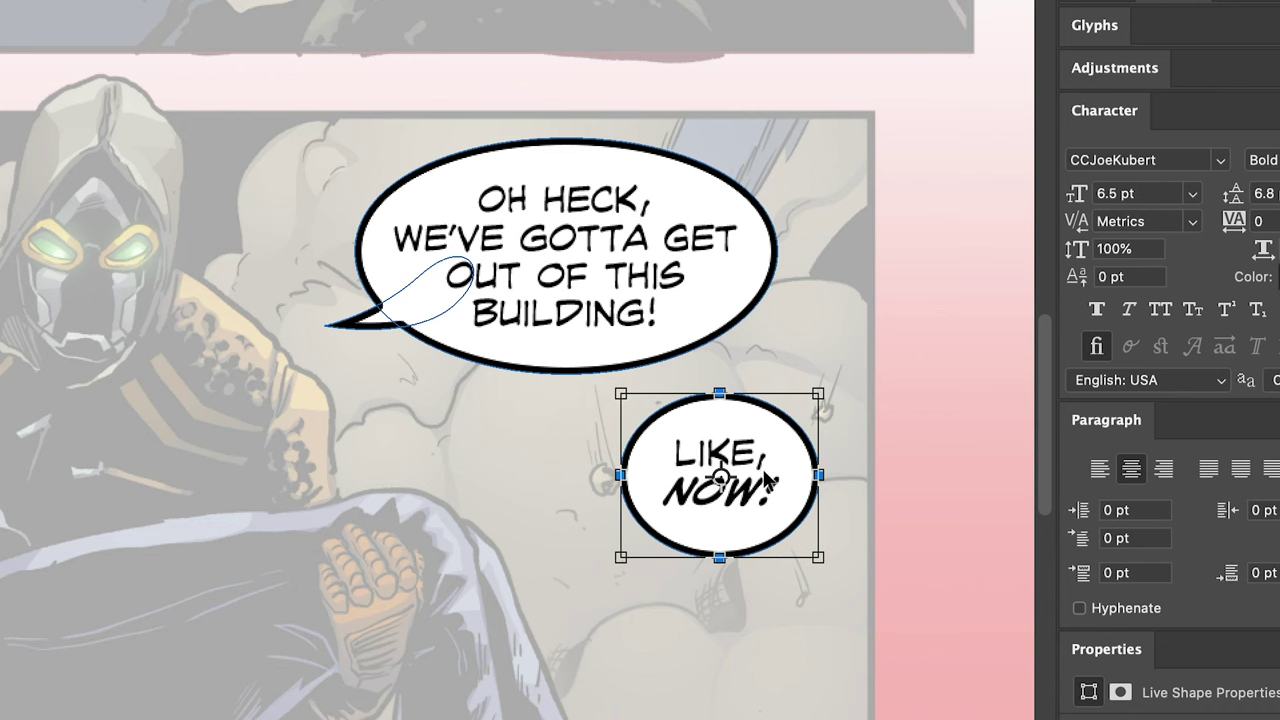
- Skew the small balloon horizontally with Free Transform so that its upper side leans slightly to the right
key("super+t")
left_click_drag(717, 395, 736, 399)
left_click_drag(820, 470, 824, 474)
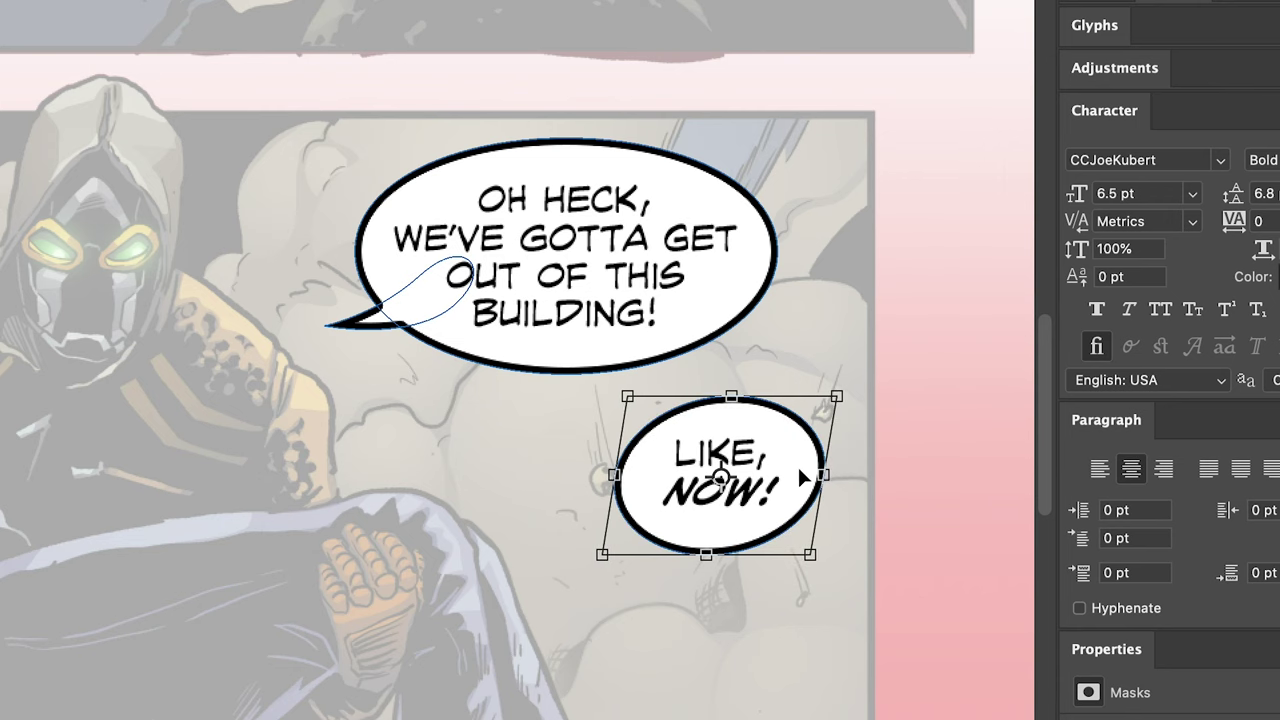
key("Return")
- Draw a narrow curved connector with the Pen tool joining the large balloon's lower edge to the small "LIKE, NOW!" balloon
scroll(443, 451, "right", 5)
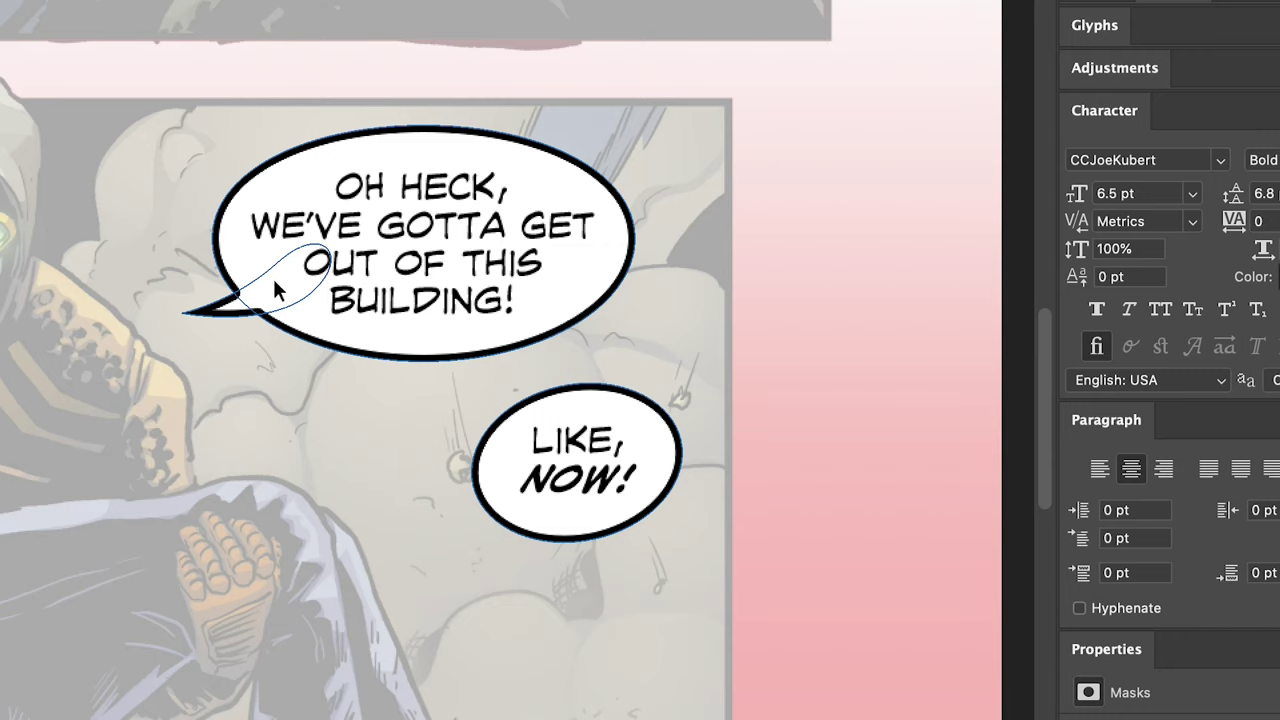
left_click(300, 299)
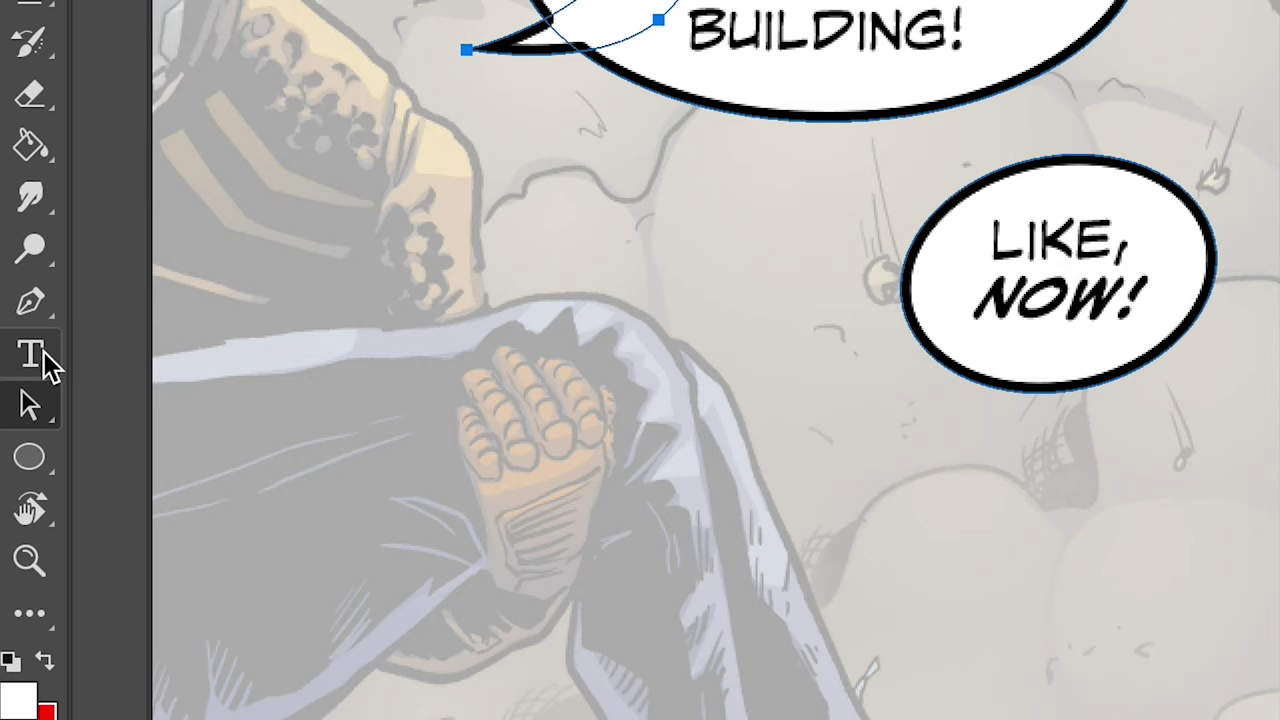
left_click(30, 301)
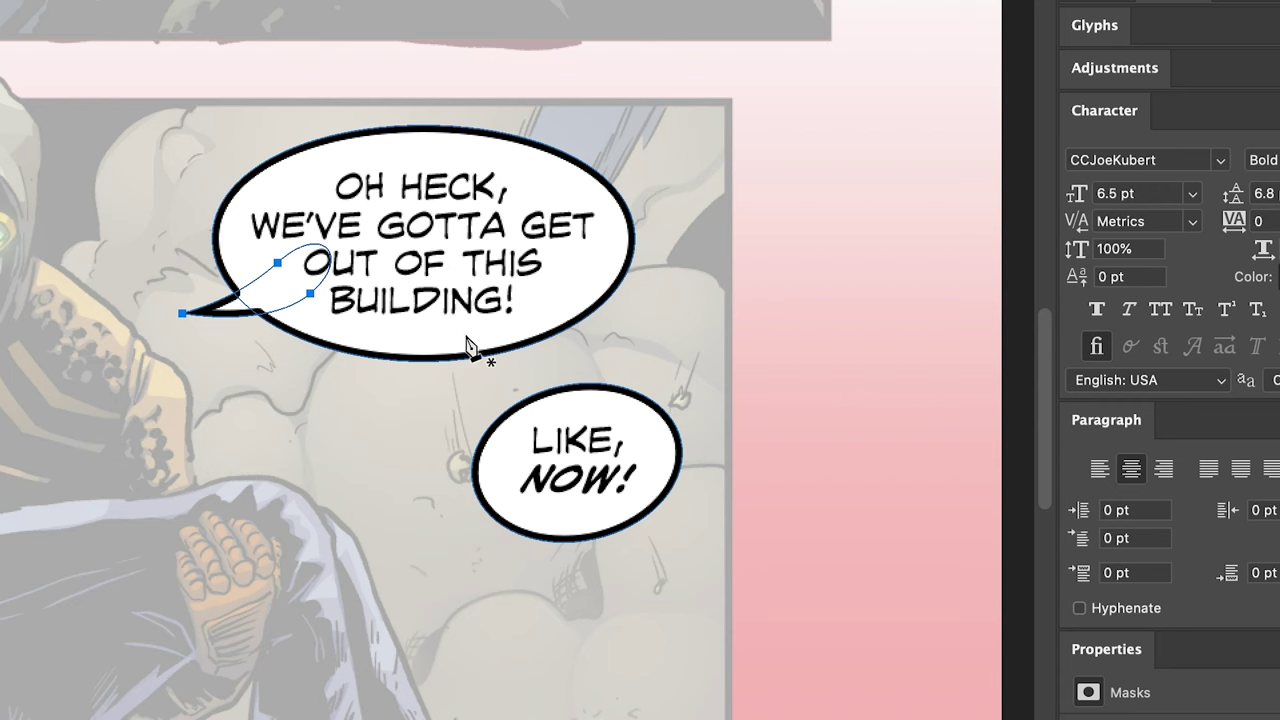
left_click_drag(448, 338, 461, 398)
left_click_drag(483, 321, 479, 424)
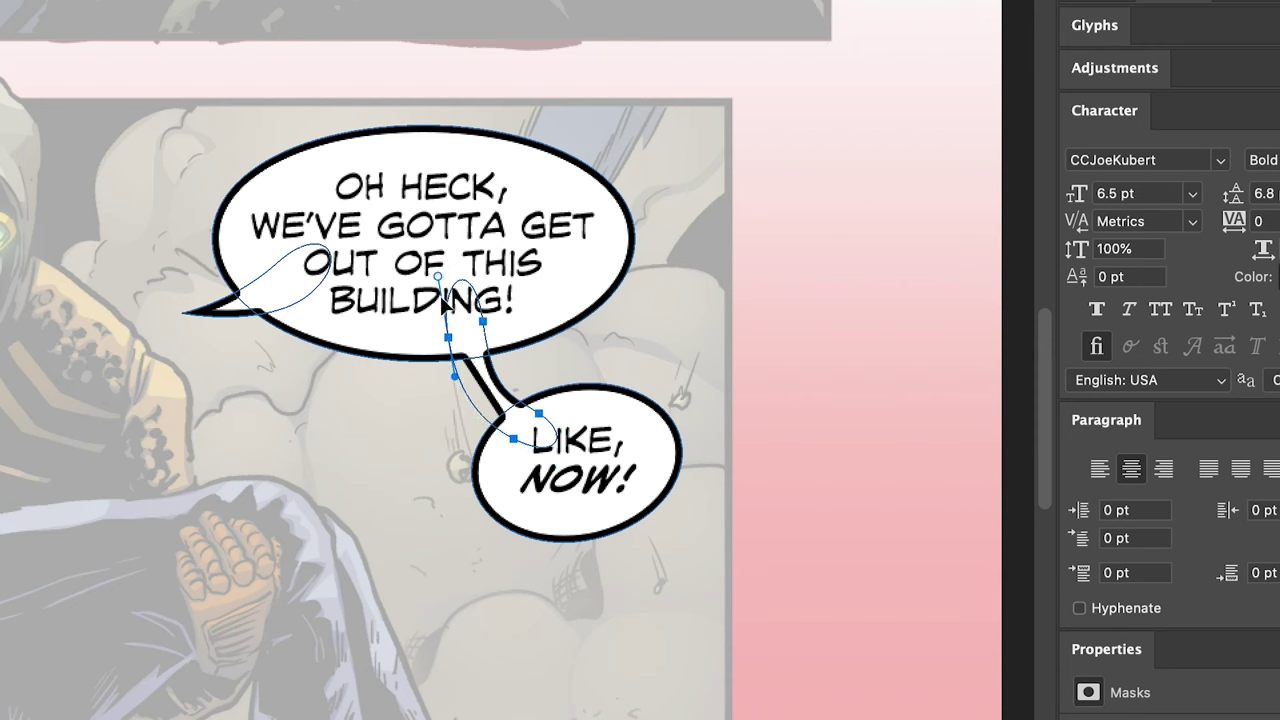